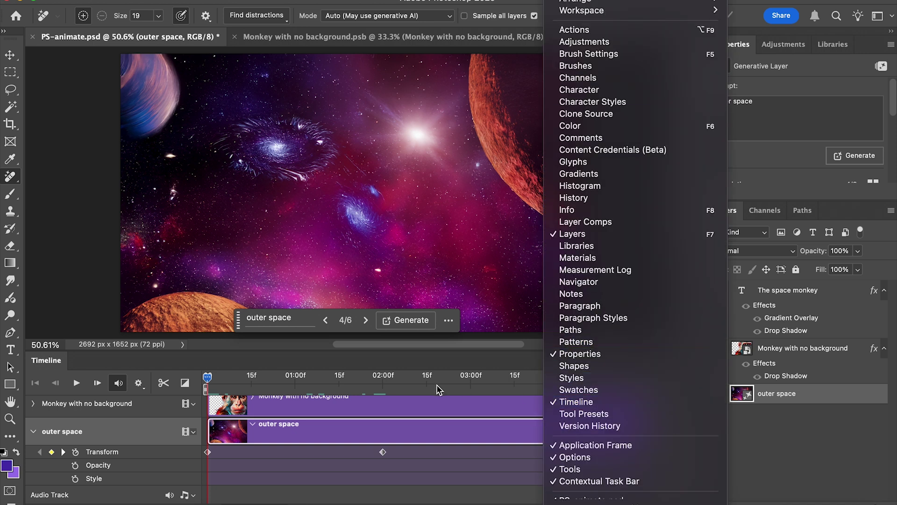
- Scrub the timeline from the start to the 02:00 keyframe to preview the outer space layer's transform animation
click(289, 378)
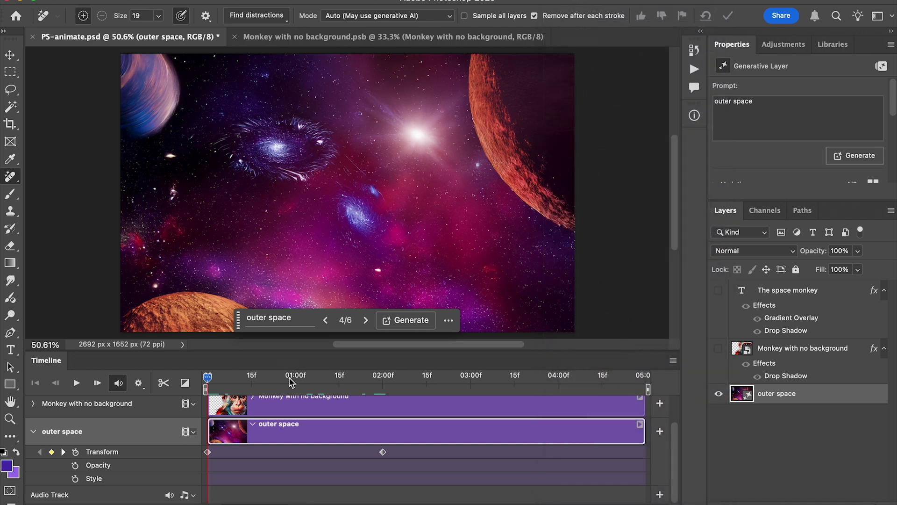
click(289, 377)
drag(262, 379, 206, 376)
click(207, 380)
drag(207, 379, 219, 377)
drag(280, 386, 383, 392)
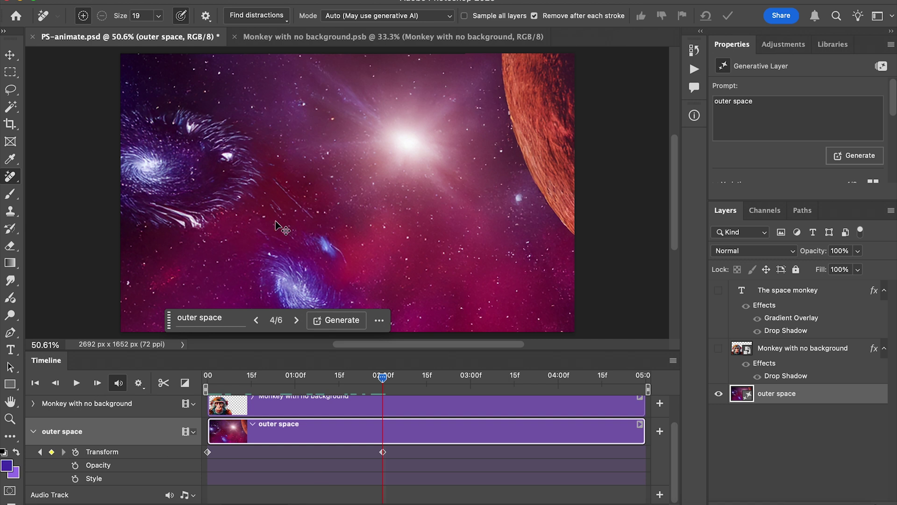
- Inspect the outer space layer's free transform bounds at the 02:00 keyframe and return the playhead to the start
key(super+t)
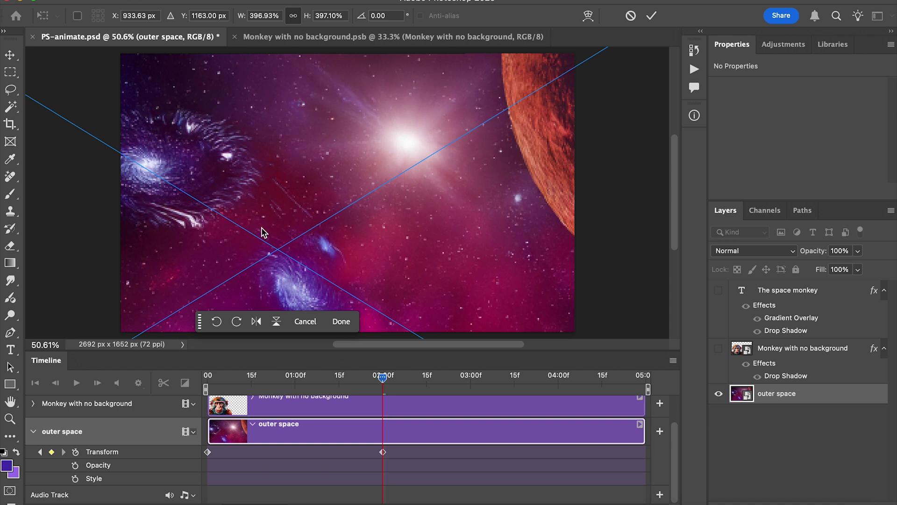
key(super+minus)
key(super+minus)
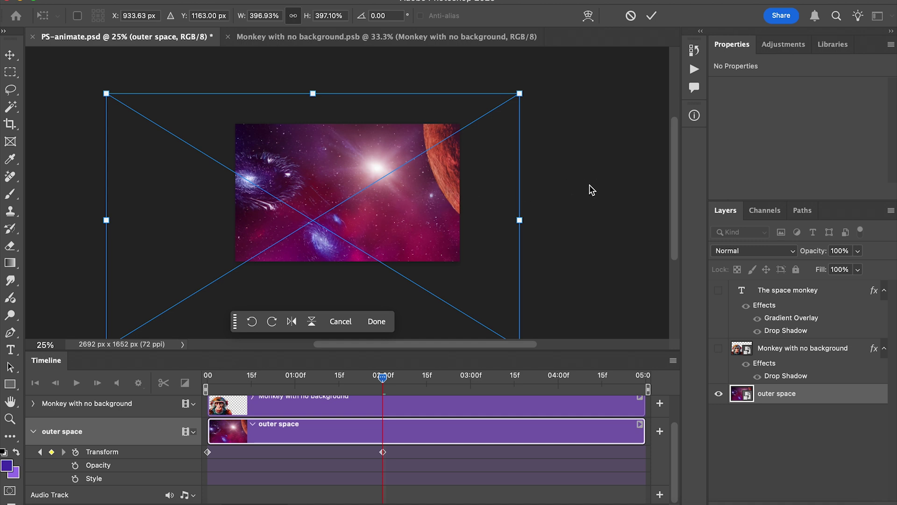
key(Return)
drag(380, 376, 199, 381)
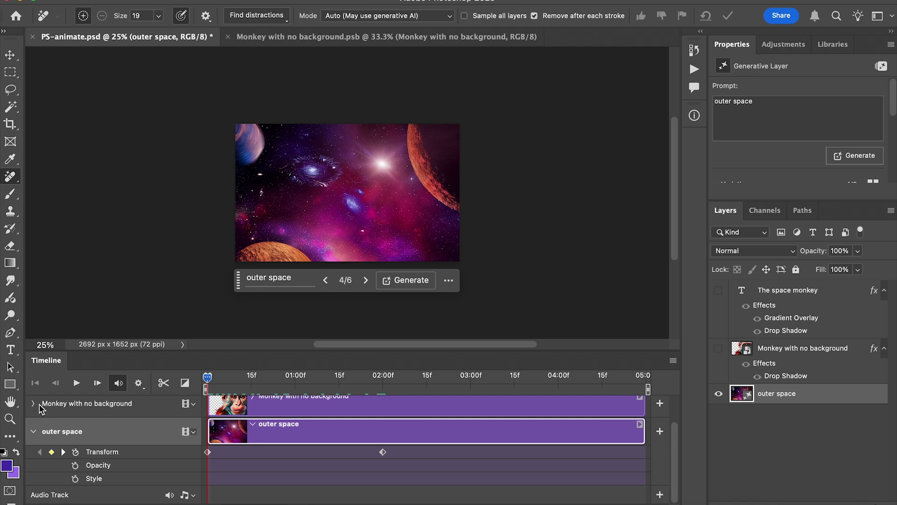
- Make the Monkey with no background layer visible and view its smart object contents before returning to PS-animate.psd
click(718, 349)
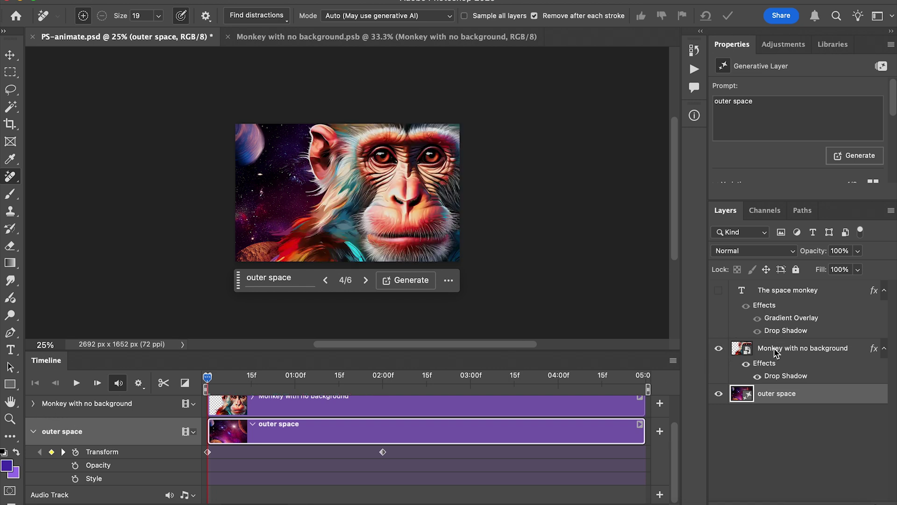
double_click(746, 350)
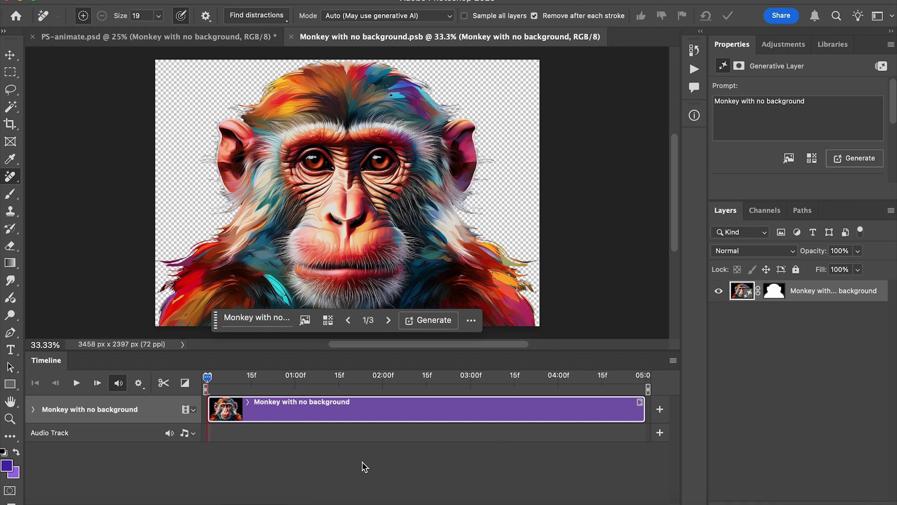
click(207, 38)
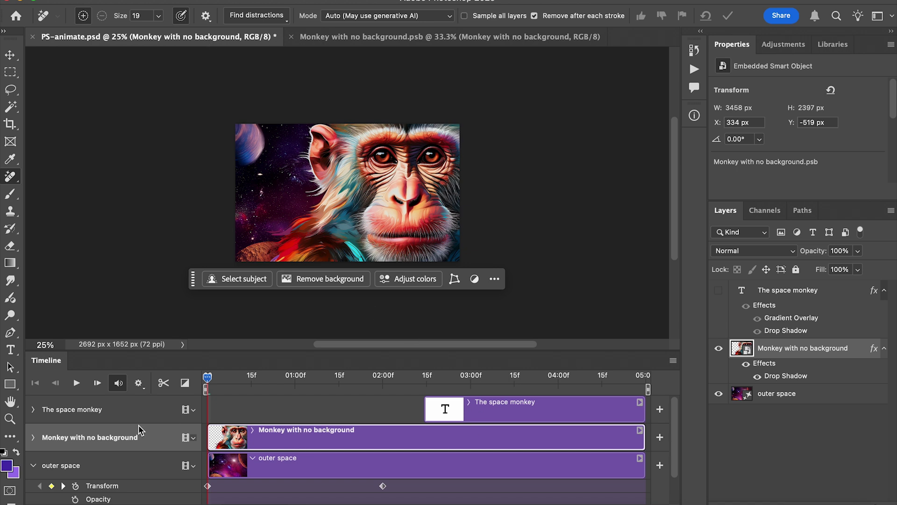
- Expand the Monkey with no background track and preview its transform animation up to the 02:00 keyframe
click(34, 439)
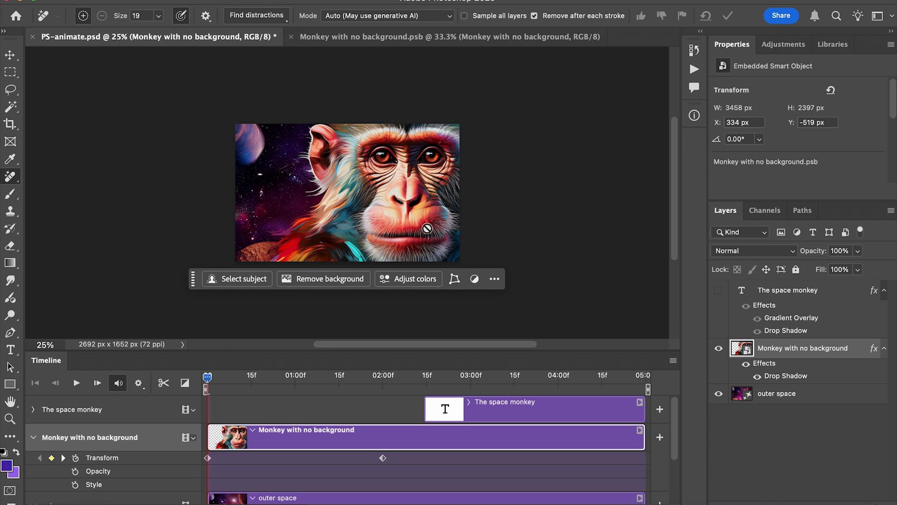
click(291, 376)
drag(355, 378, 384, 389)
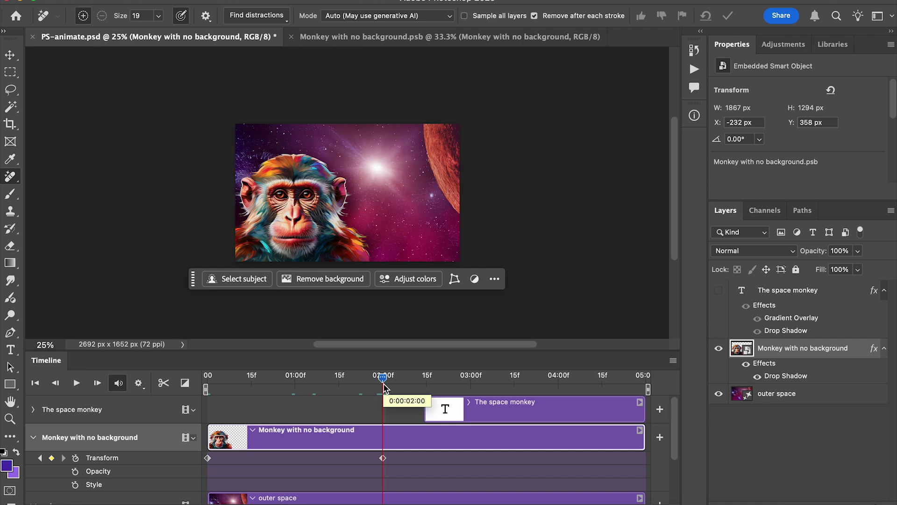
drag(384, 385, 382, 410)
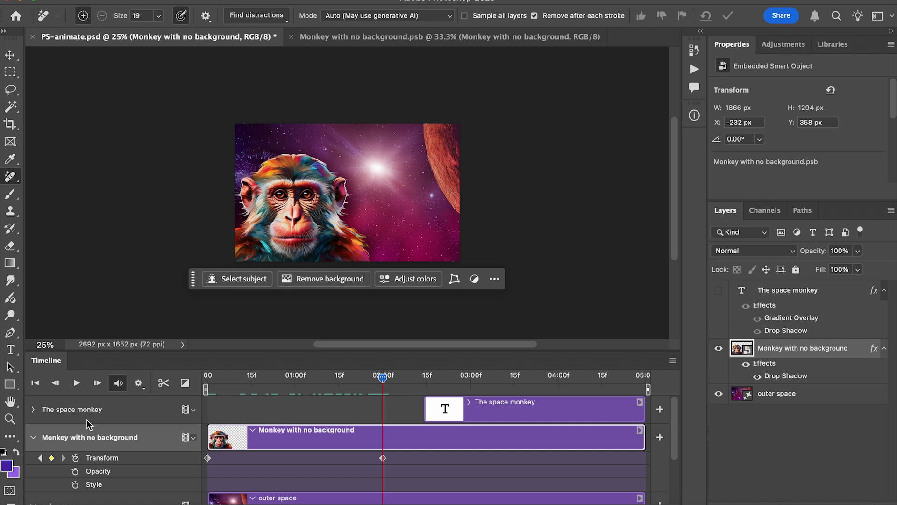
- Make The space monkey text layer visible just past 03:00 and expand its track's keyframe properties
click(485, 378)
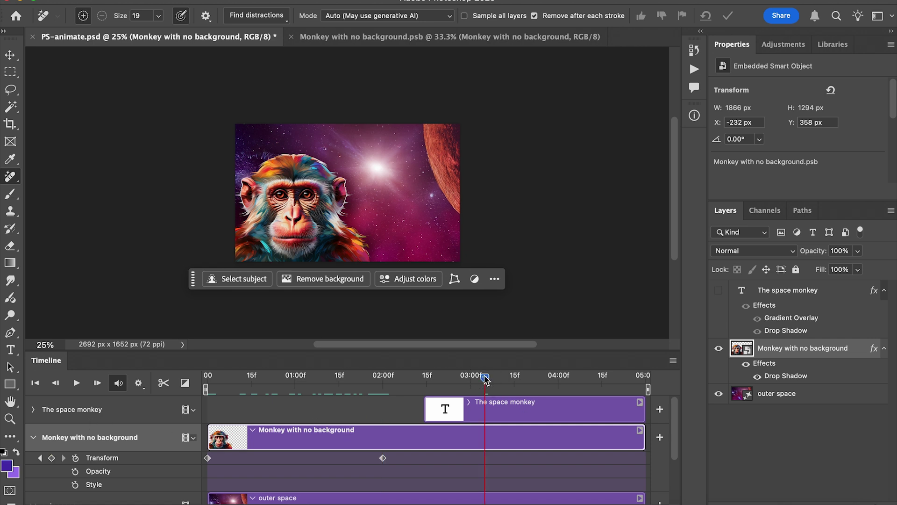
click(719, 290)
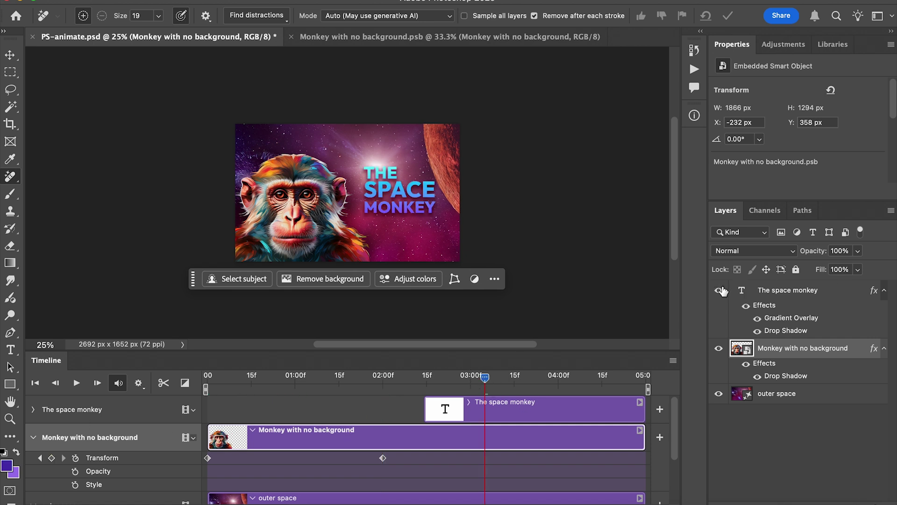
click(33, 410)
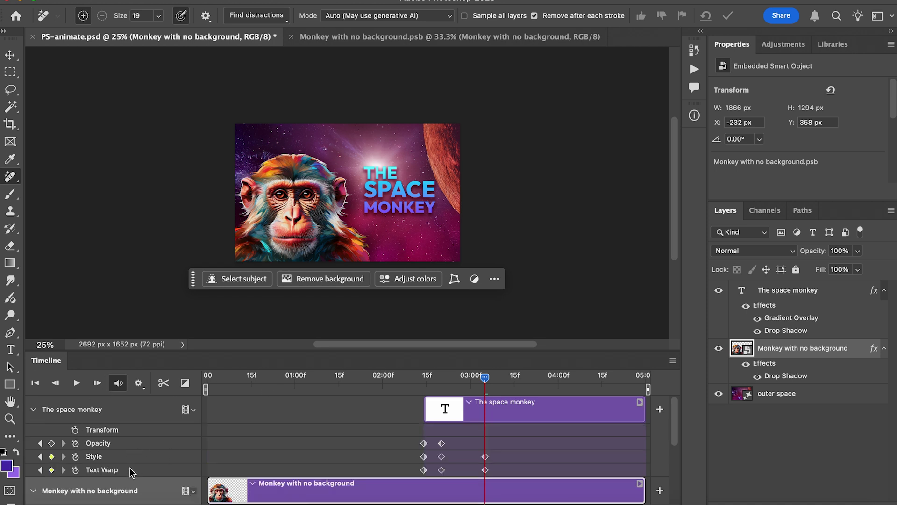
- Scrub back to The space monkey text's first keyframe and forward to the second to preview the opacity, style and warp
drag(486, 377, 483, 377)
drag(426, 384, 424, 381)
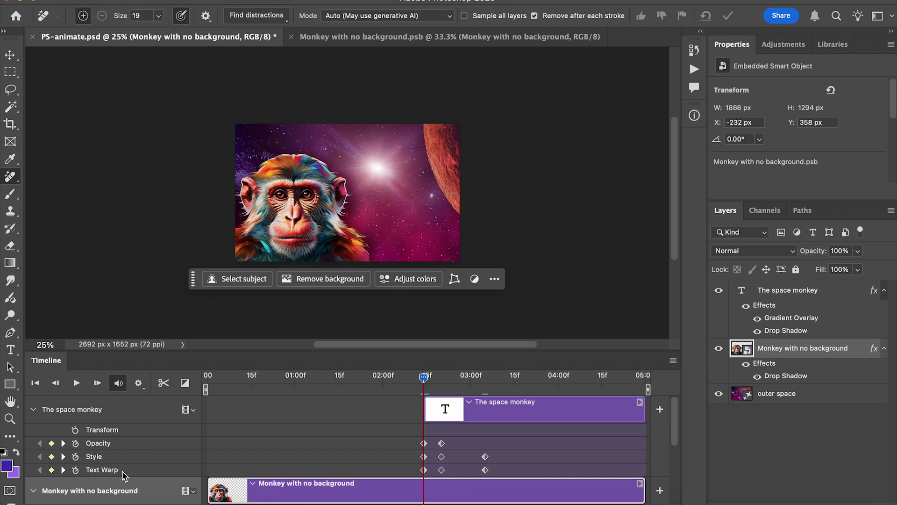
drag(425, 376, 443, 380)
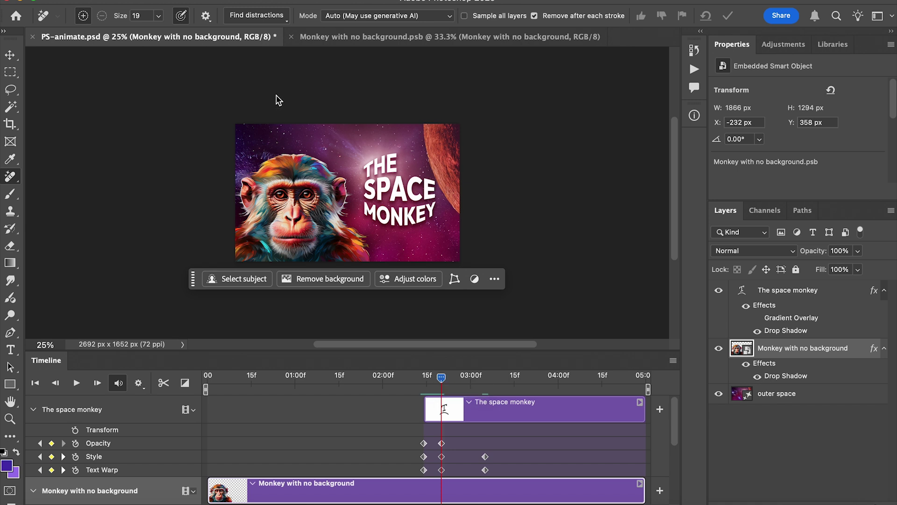
- Examine The space monkey text's Warp Text settings at the second keyframe, trying a bend of +48, and discard the change
click(255, 0)
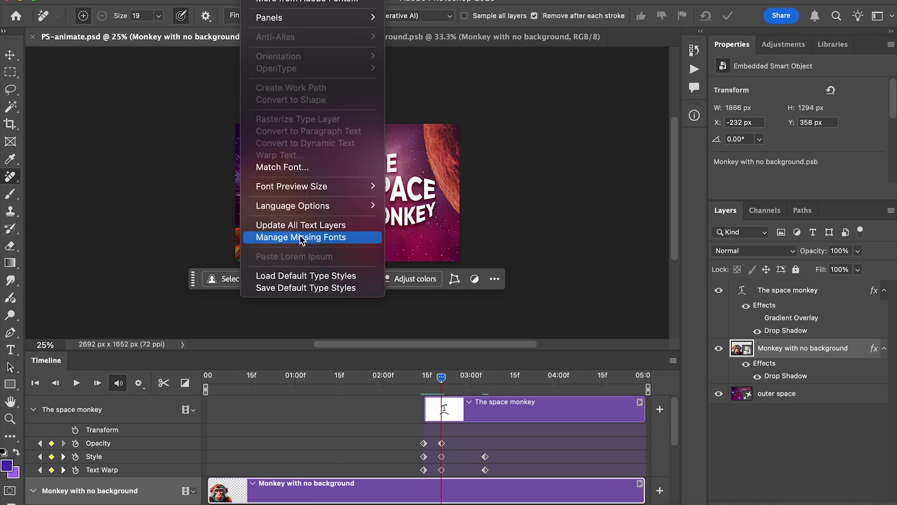
click(794, 302)
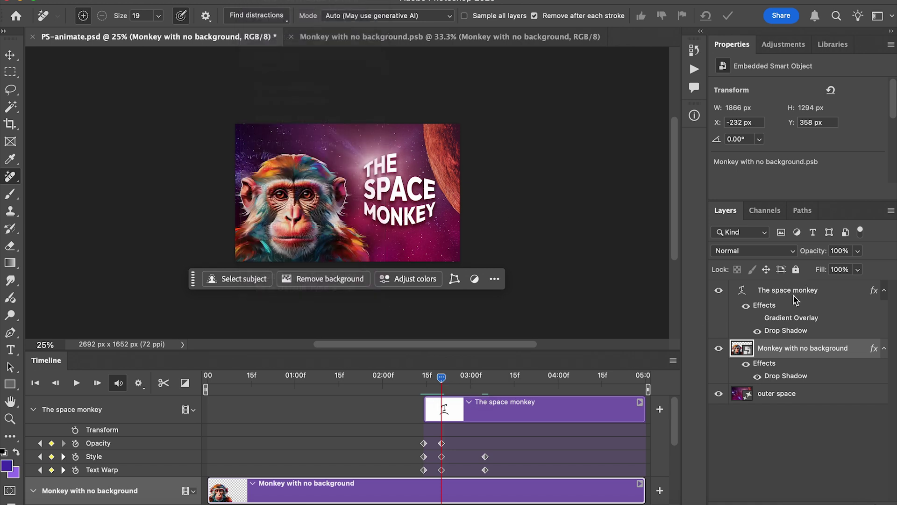
click(792, 290)
click(254, 0)
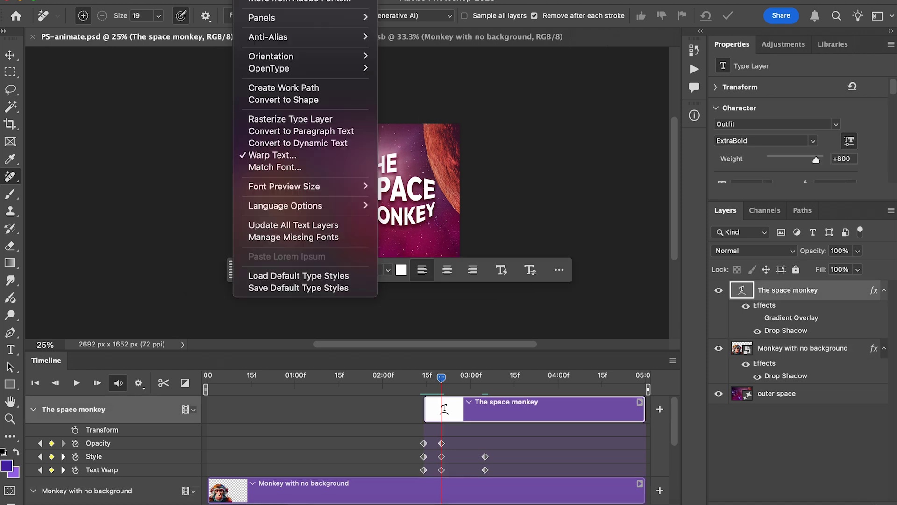
click(286, 158)
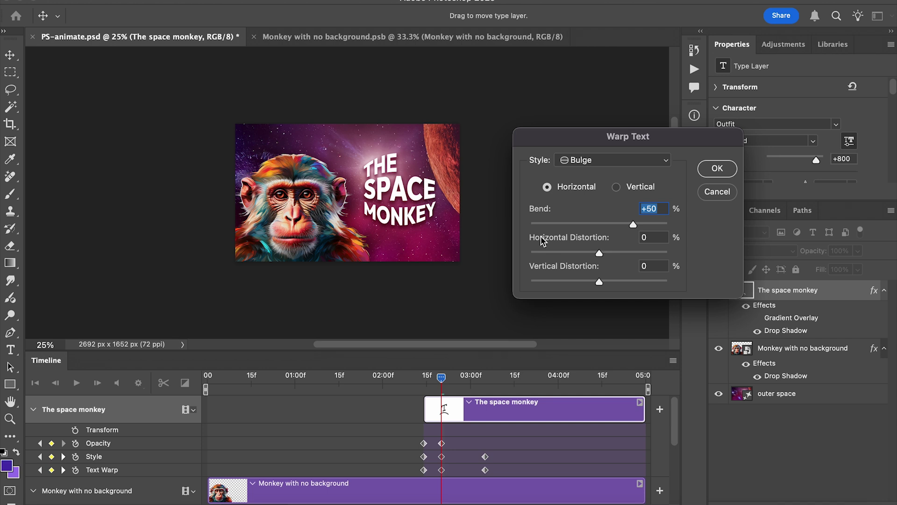
mouse_move(633, 224)
mouse_down()
mouse_move(552, 225)
mouse_move(633, 224)
mouse_up()
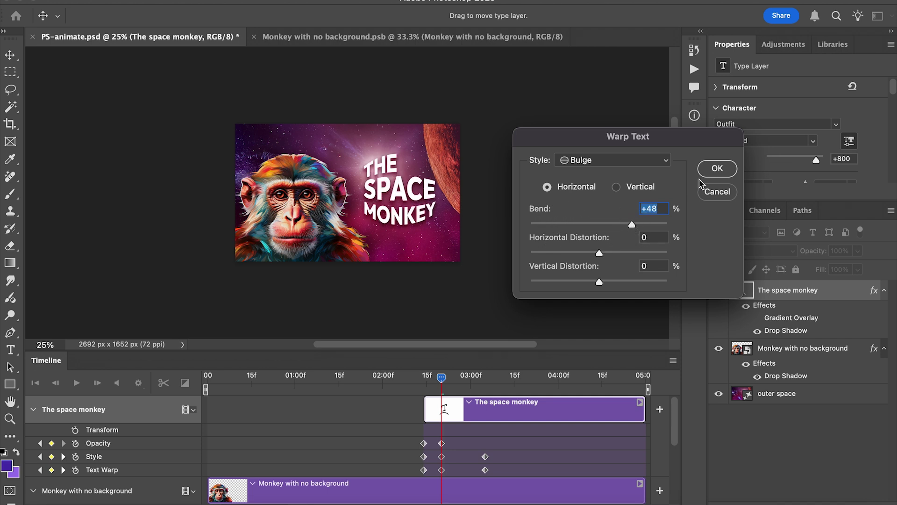
click(718, 192)
- Examine the Warp Text style of The space monkey text at its first keyframe without changing it
click(441, 378)
drag(441, 378, 424, 378)
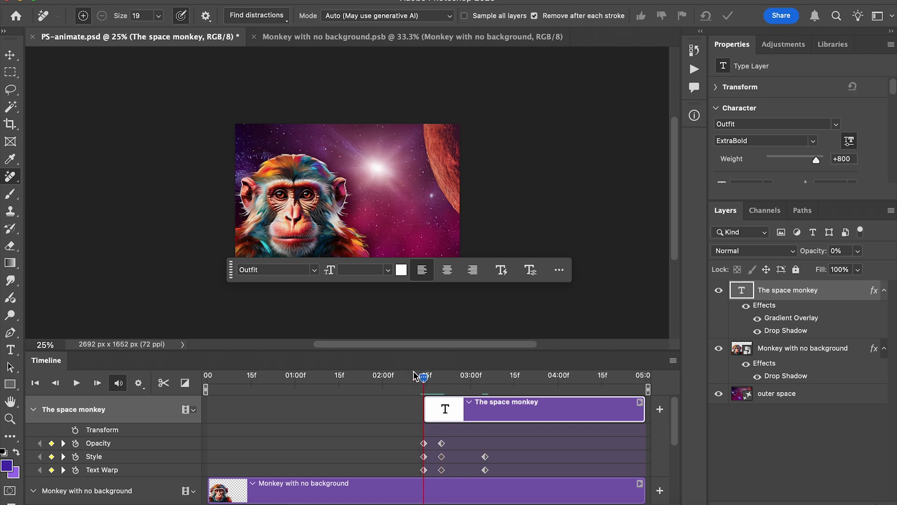
click(255, 1)
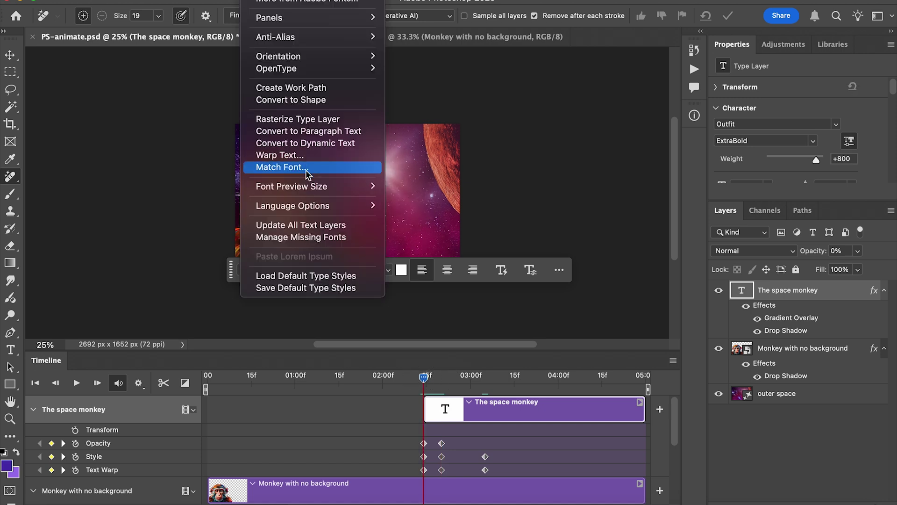
click(299, 155)
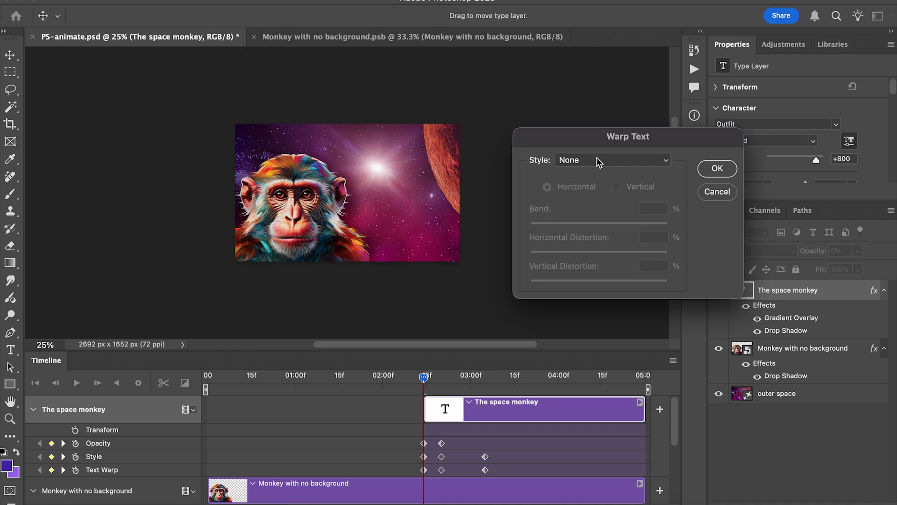
click(599, 162)
click(588, 161)
click(717, 192)
- Preview The space monkey text's animation from its first to its last keyframe and collapse the expanded layer tracks
click(423, 378)
drag(423, 379, 442, 380)
drag(441, 376, 486, 377)
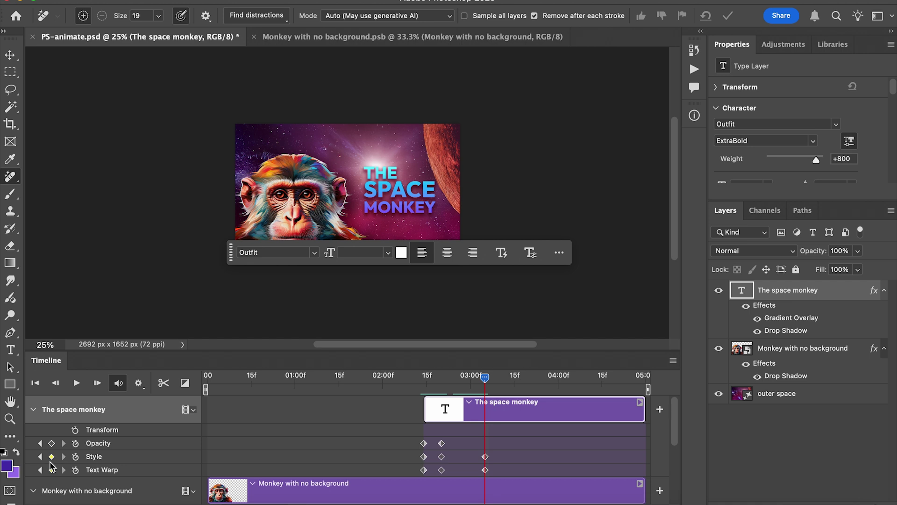
mouse_move(485, 378)
mouse_down()
mouse_move(429, 377)
mouse_move(486, 384)
mouse_up()
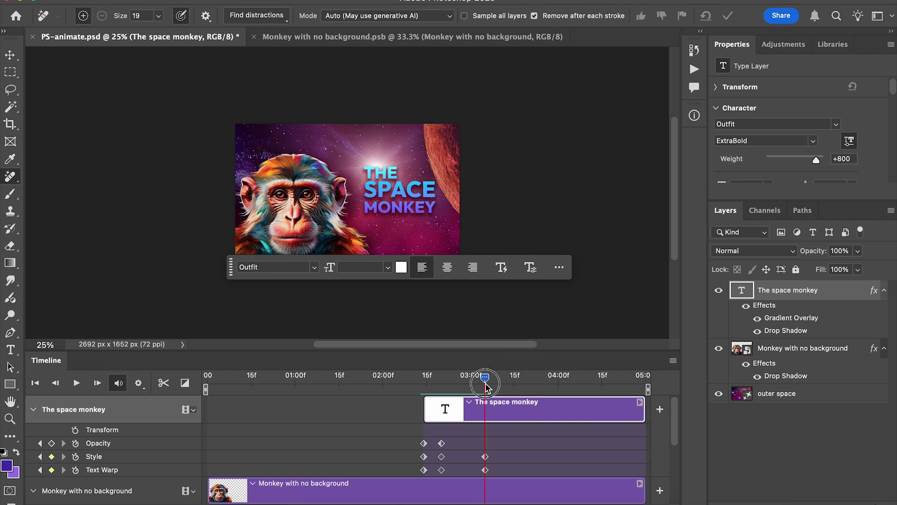
click(33, 409)
click(32, 429)
- Switch the outer space layer to generated variation 3 of 6 and scrub the timeline to preview it
click(629, 470)
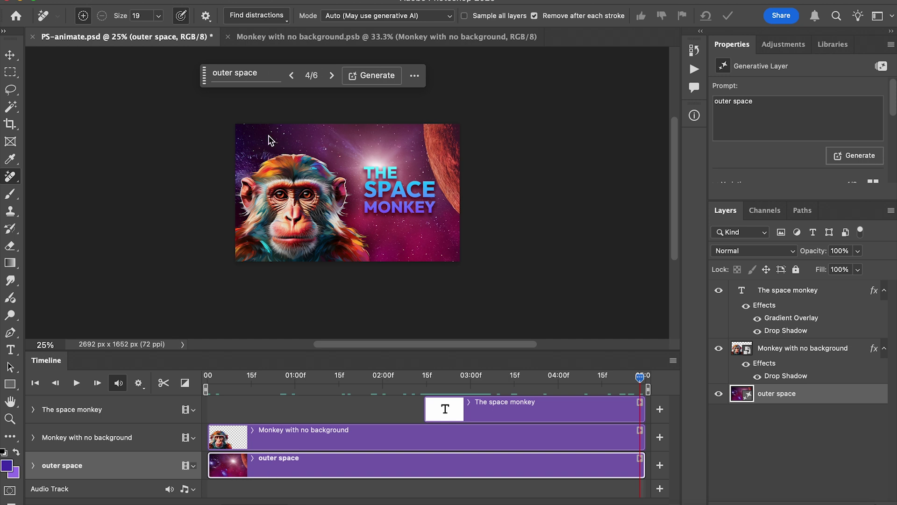
click(292, 76)
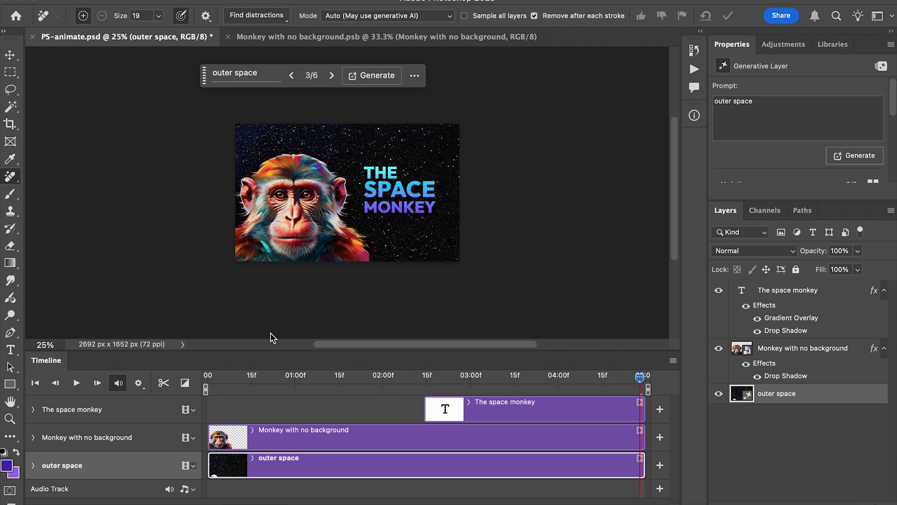
drag(223, 381, 319, 367)
- Switch the monkey smart object to variation 2 of 3, save it, and preview the updated animation in PS-animate.psd
double_click(747, 348)
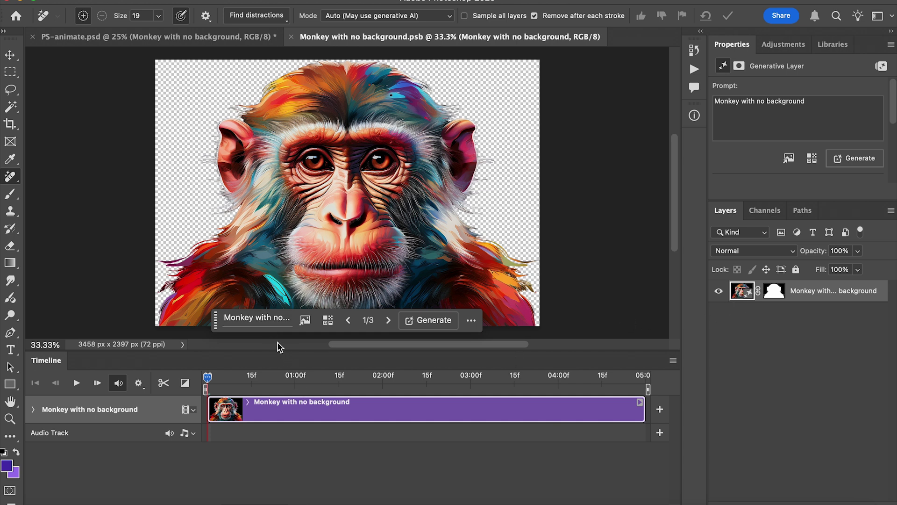
click(388, 323)
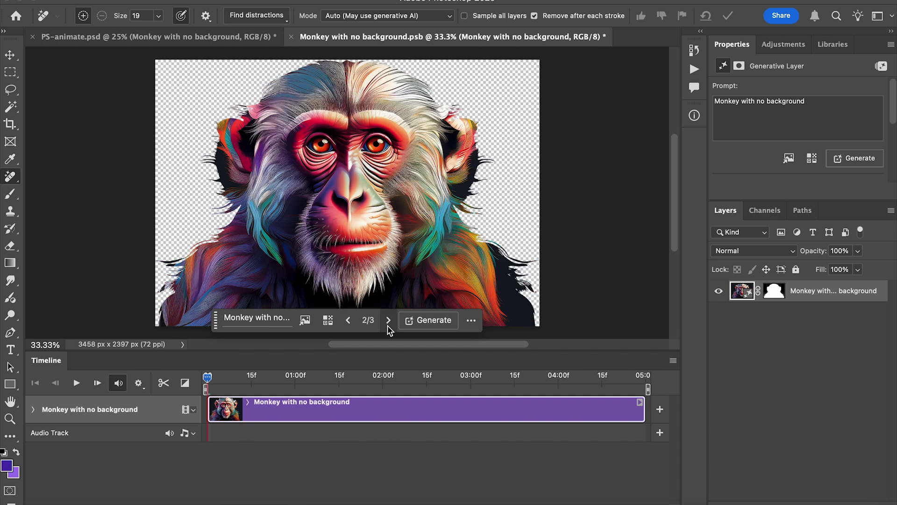
key(ctrl+s)
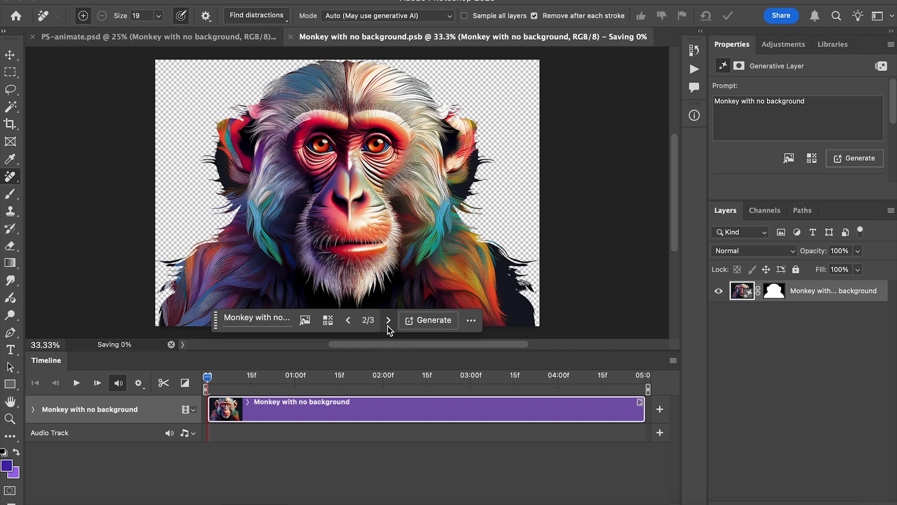
click(170, 40)
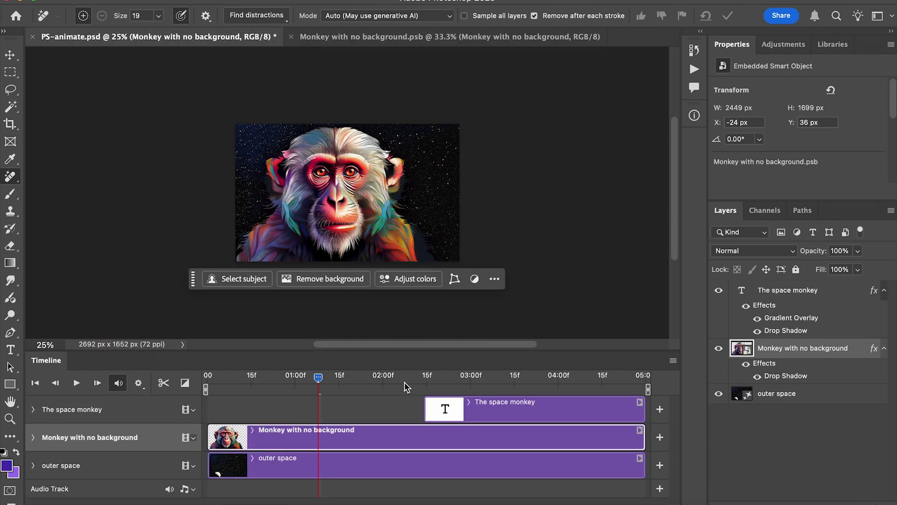
drag(323, 381, 245, 365)
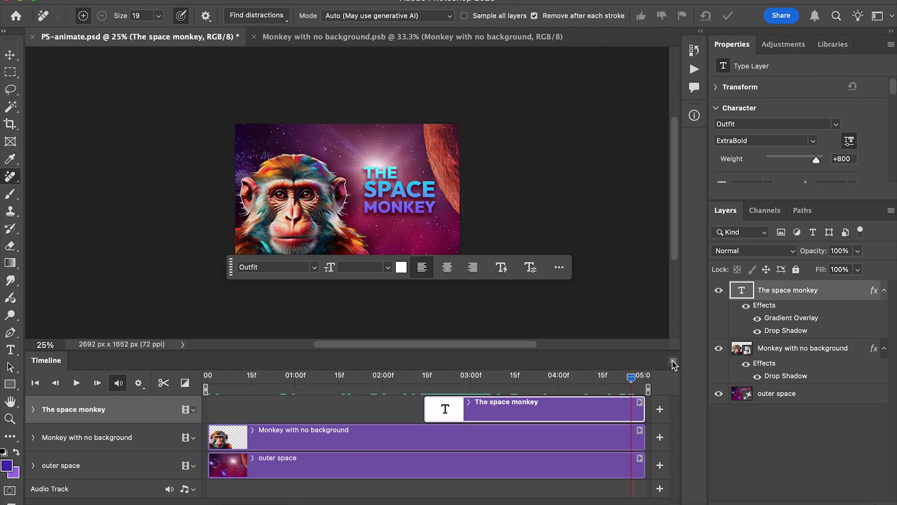
click(673, 360)
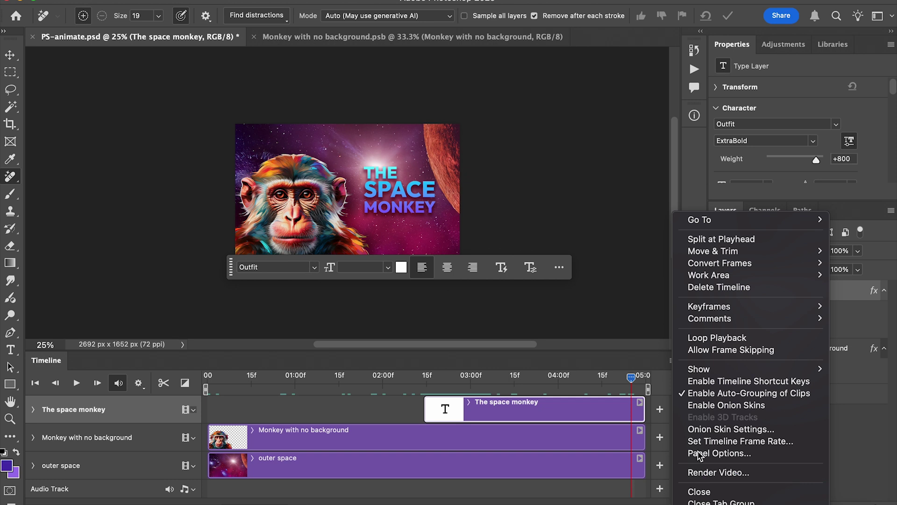
click(650, 367)
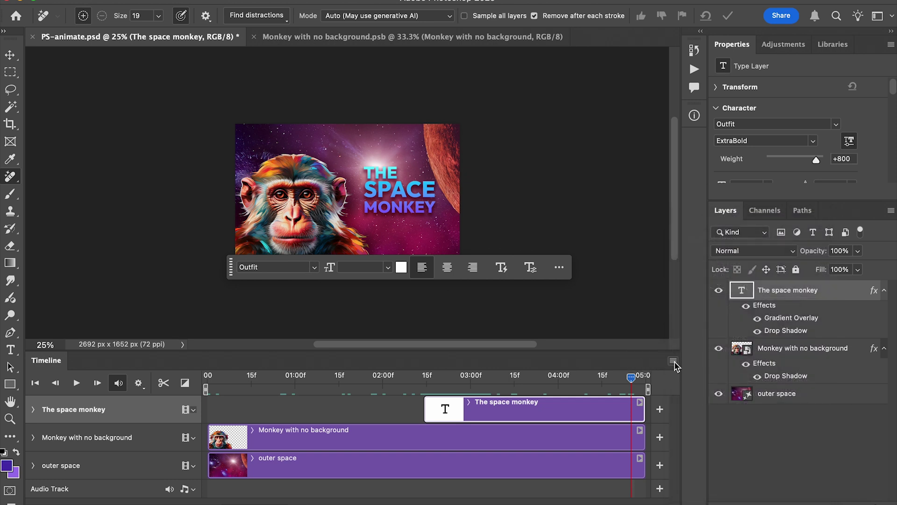
- Open the Render Video export settings for PS-animate.psd, review them, and close them without rendering
click(122, 0)
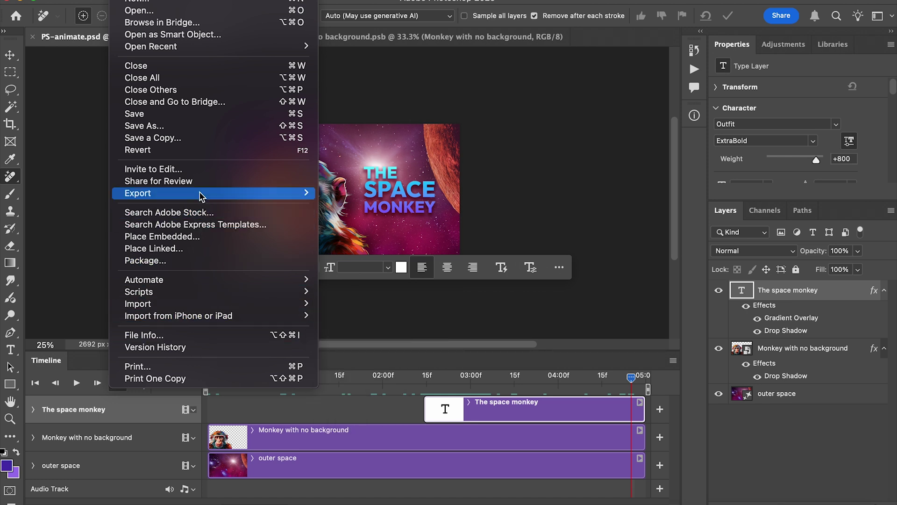
mouse_move(202, 192)
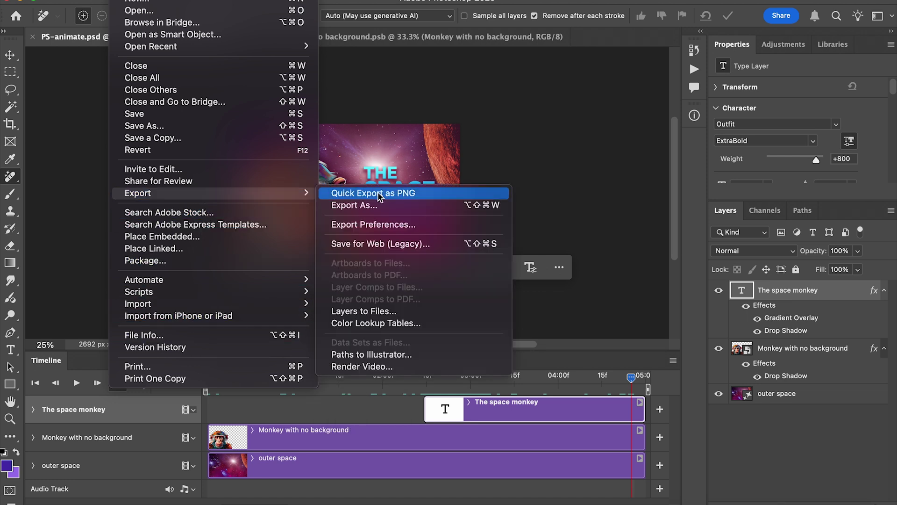
click(387, 368)
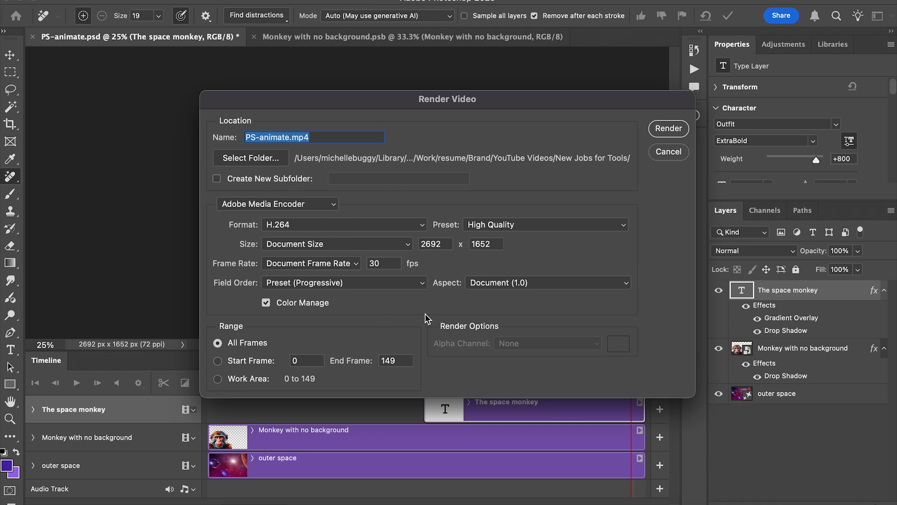
click(667, 151)
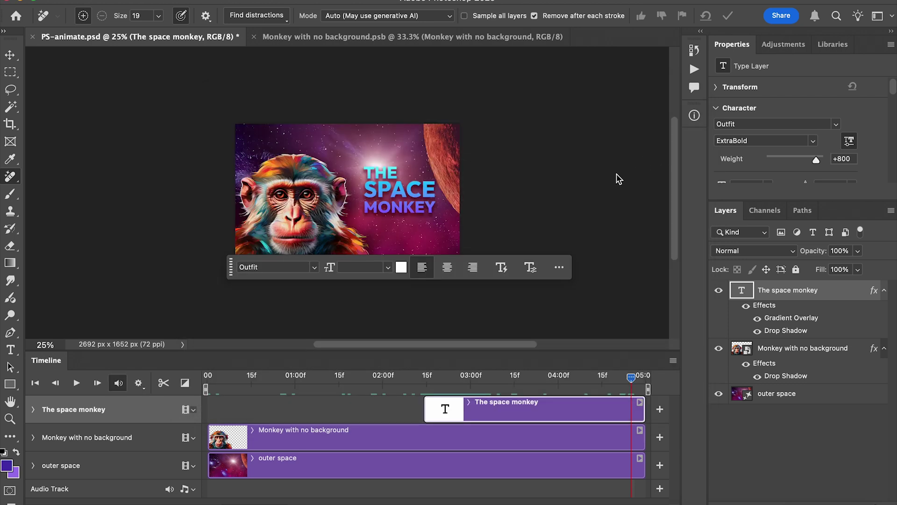
- Switch to QuickTime Player and play the exported PS-animate.mp4 video from the beginning
click(739, 502)
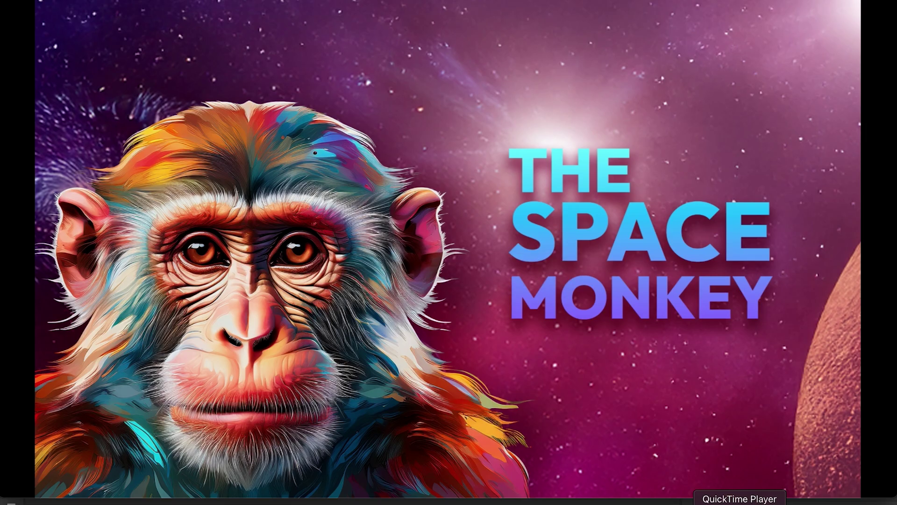
click(451, 396)
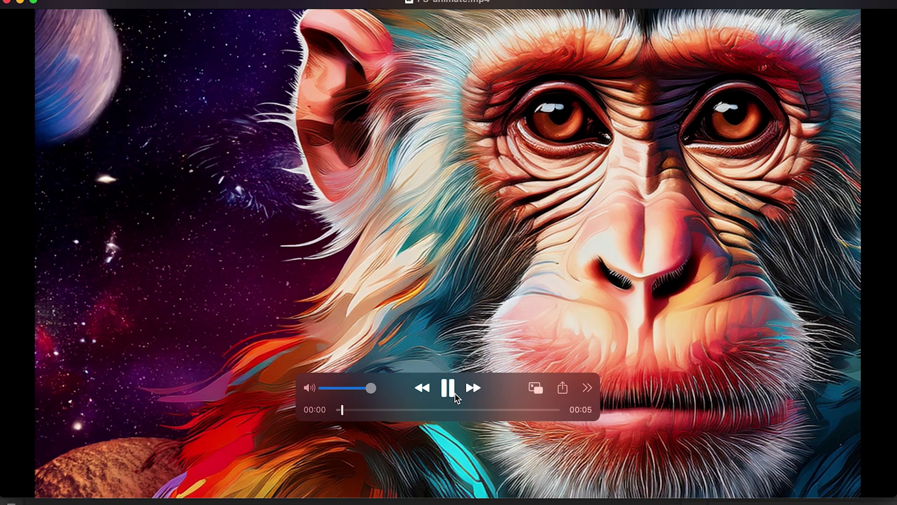